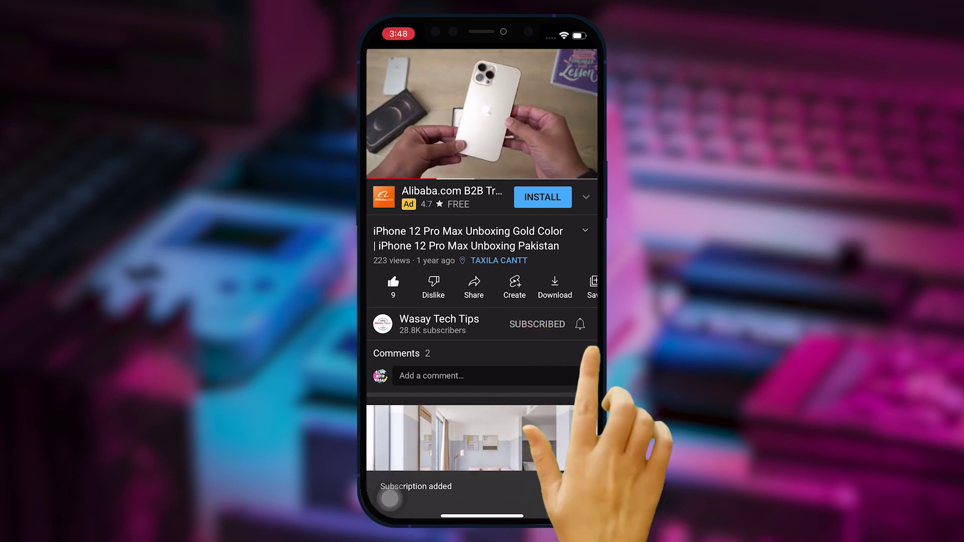
Step: Set the subscribed channel's notification bell to All
{"action": "left_click", "coordinate": [580, 324]}
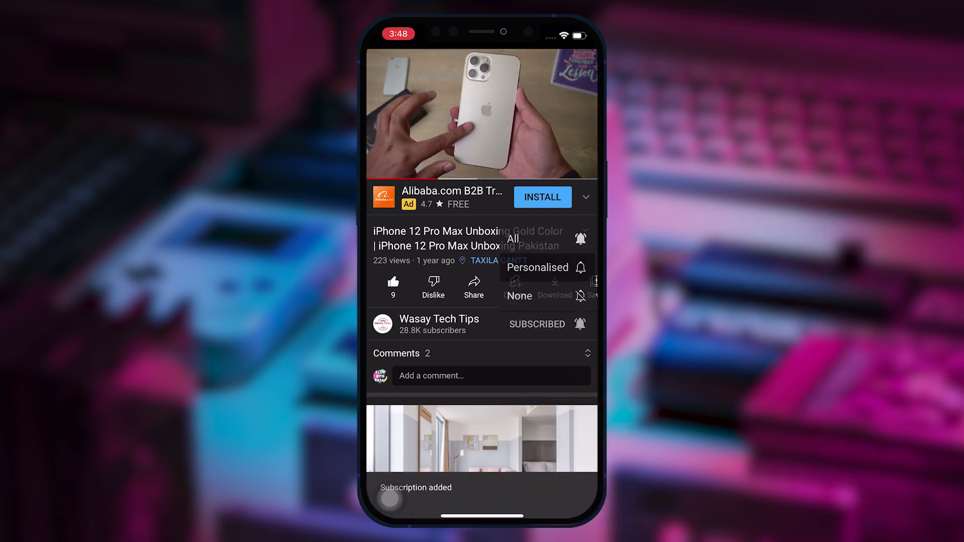
{"action": "left_click", "coordinate": [513, 239]}
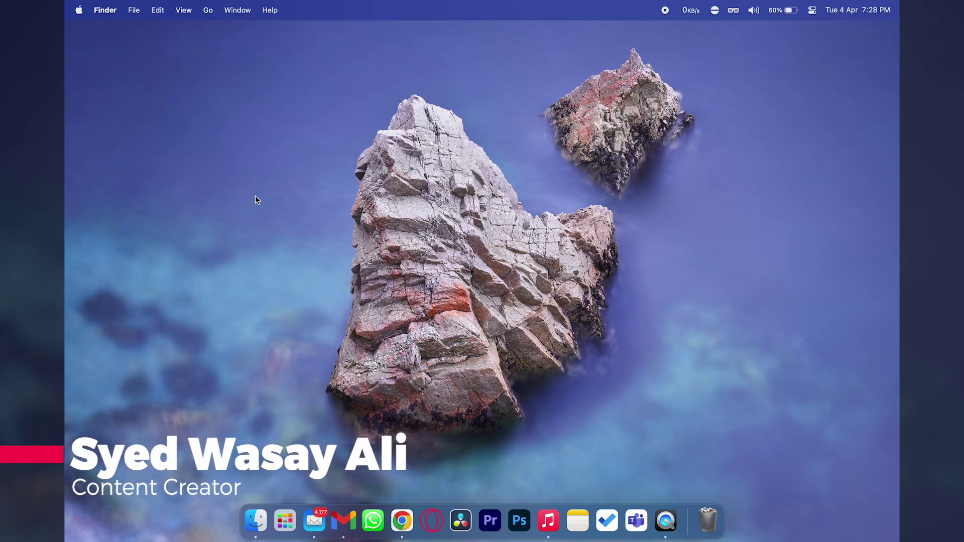
Step: Open the Gmail inbox in Chrome from its Dock icon
{"action": "left_click", "coordinate": [350, 536]}
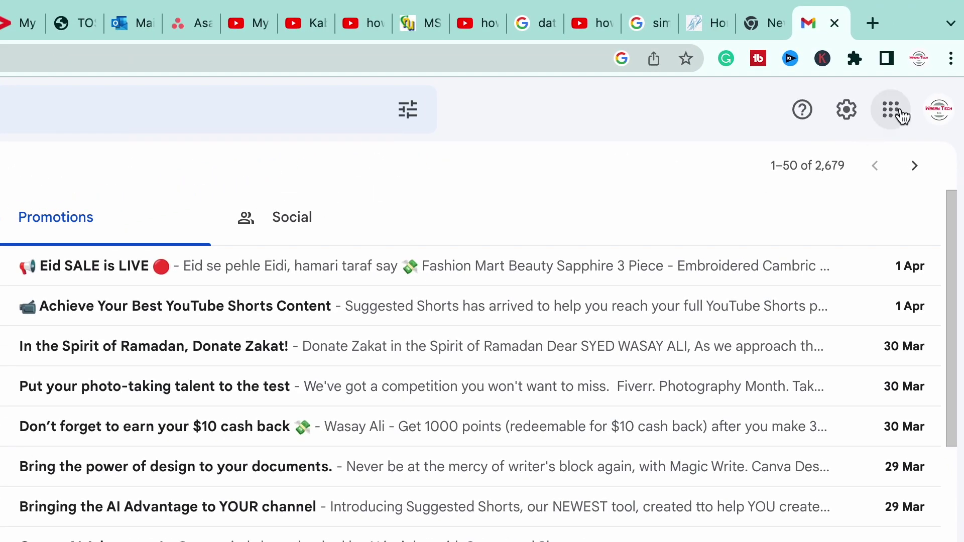
Step: Create a Gmail shortcut from Chrome's More Tools menu, set to open as a window
{"action": "left_click", "coordinate": [951, 59]}
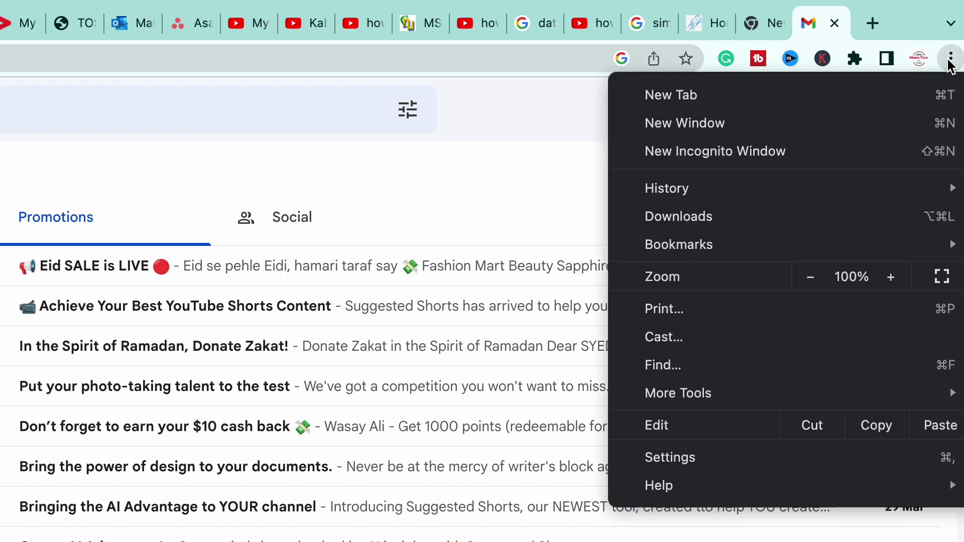
{"action": "mouse_move", "coordinate": [697, 401]}
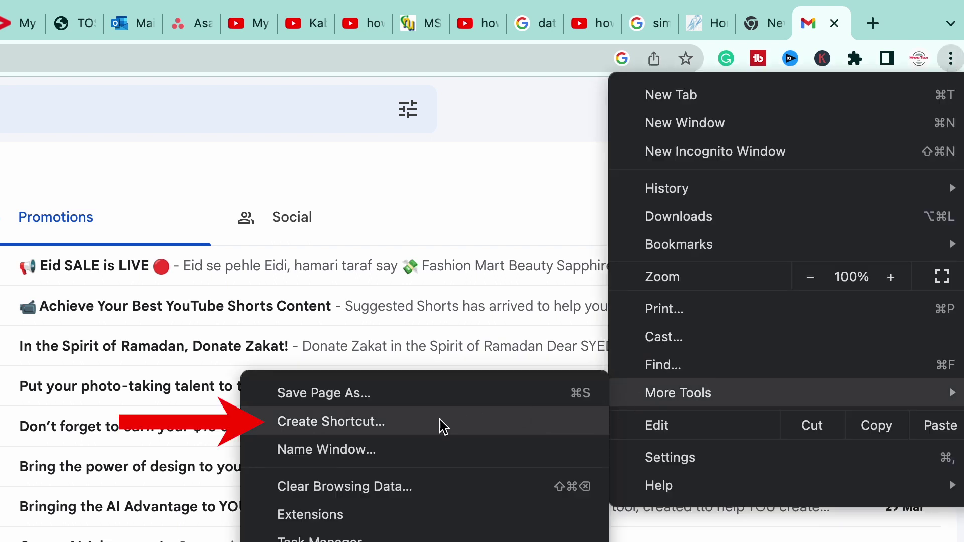
{"action": "left_click", "coordinate": [380, 431]}
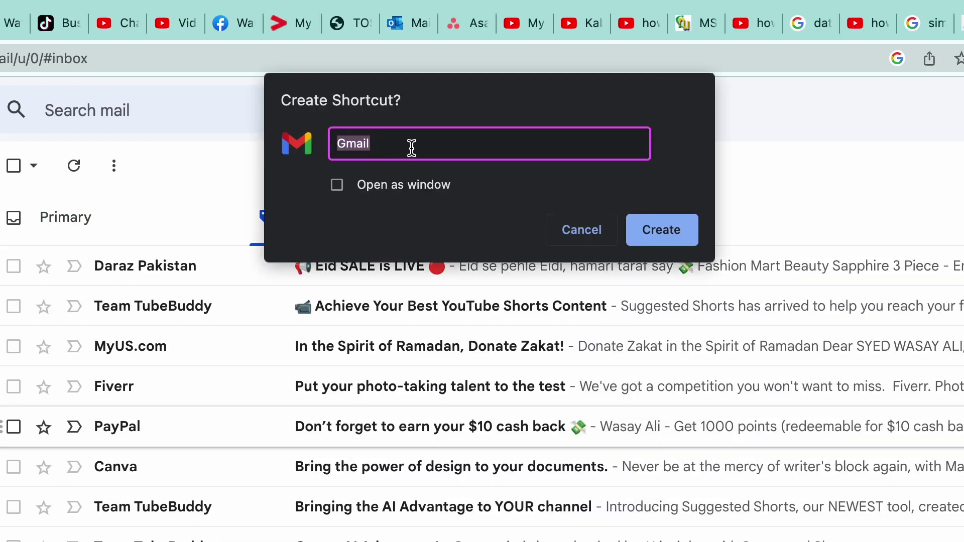
{"action": "left_click", "coordinate": [338, 189]}
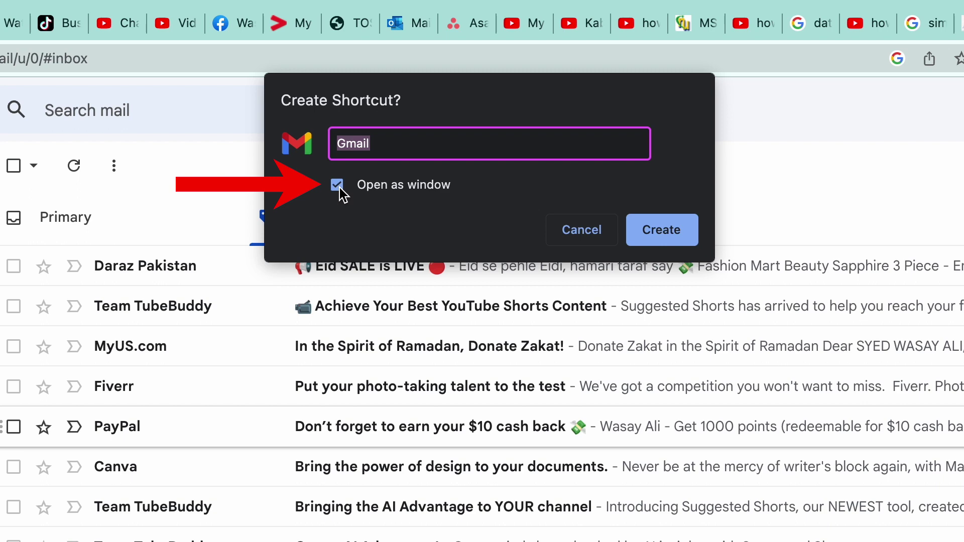
{"action": "left_click", "coordinate": [635, 232]}
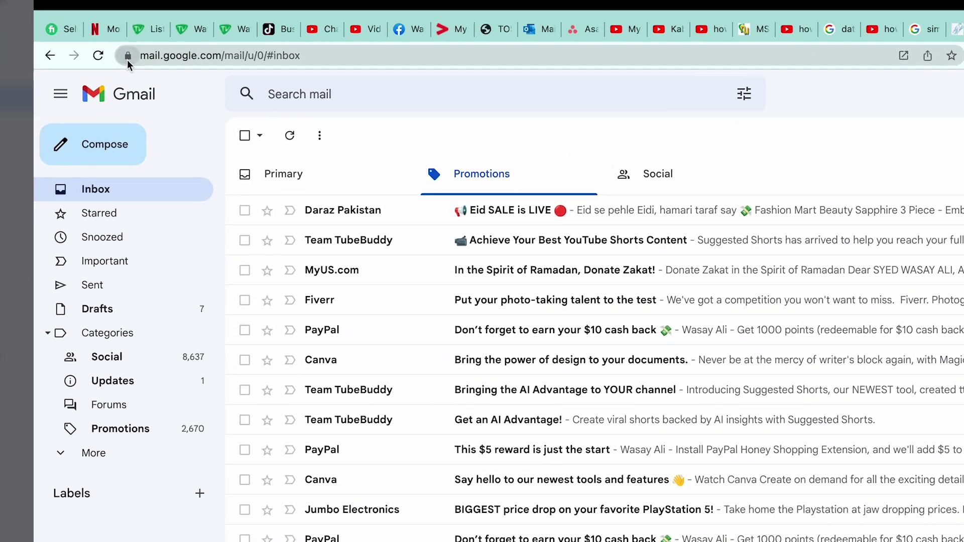
Step: Set Notifications and Sound to Allow in mail.google.com's Site settings, then return to Gmail
{"action": "left_click", "coordinate": [119, 59]}
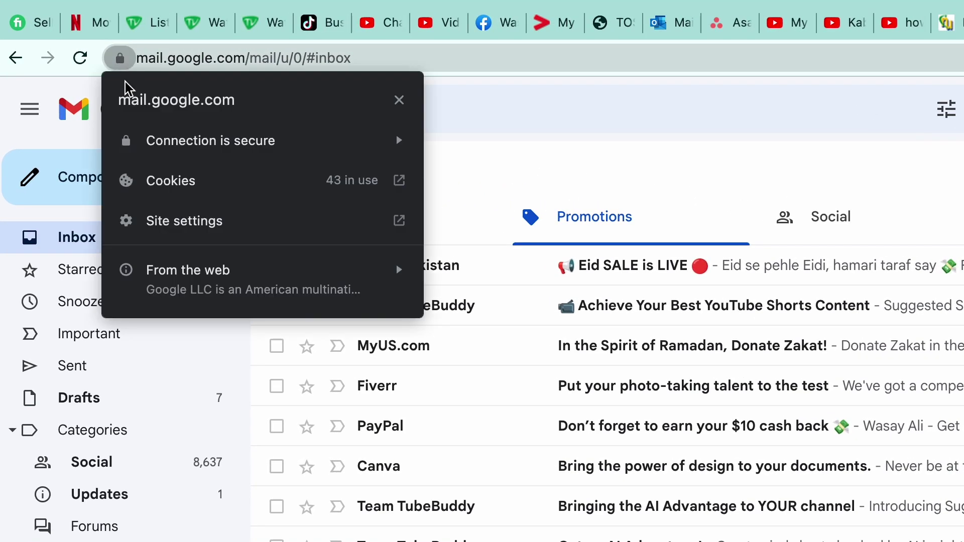
{"action": "left_click", "coordinate": [182, 217]}
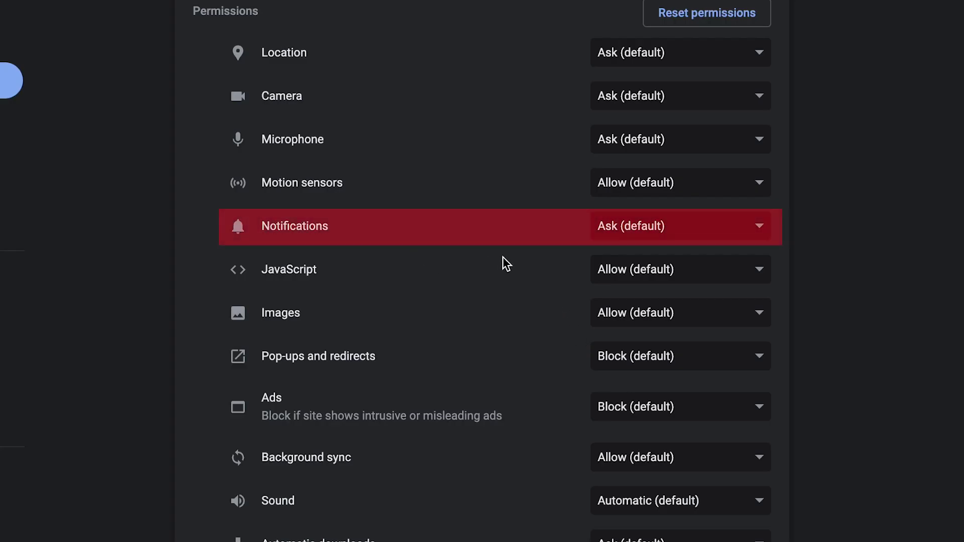
{"action": "left_click", "coordinate": [633, 230]}
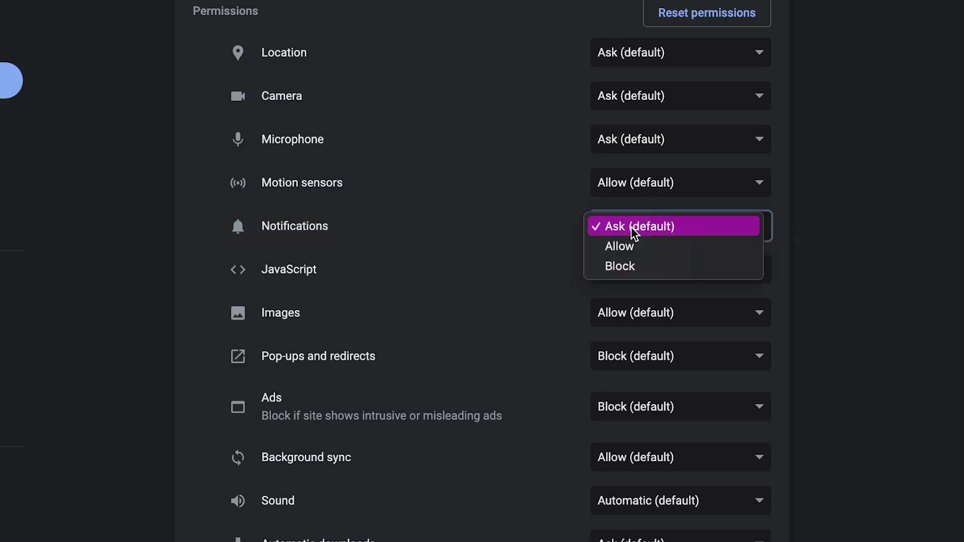
{"action": "left_click", "coordinate": [652, 249]}
{"action": "scroll", "coordinate": [858, 414], "scroll_direction": "down", "scroll_amount": 3}
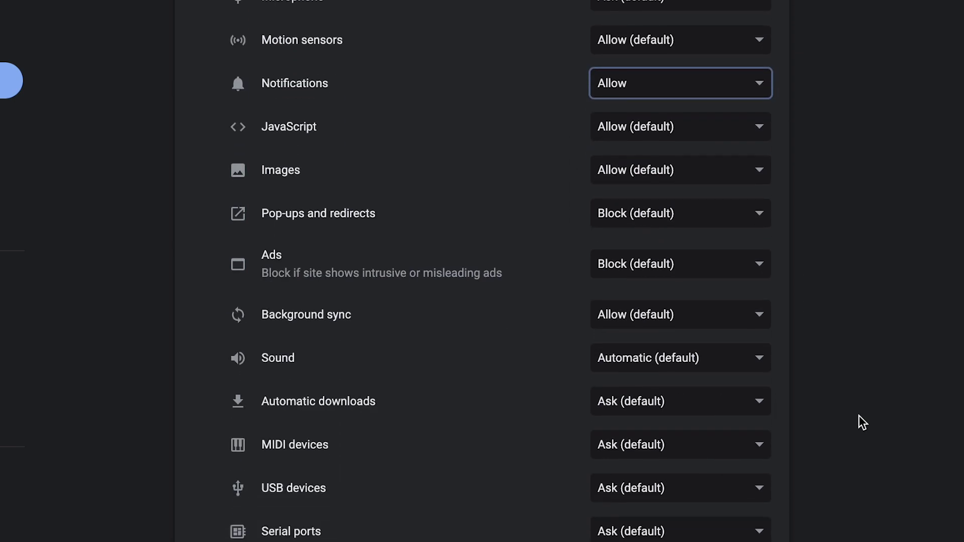
{"action": "left_click", "coordinate": [688, 359]}
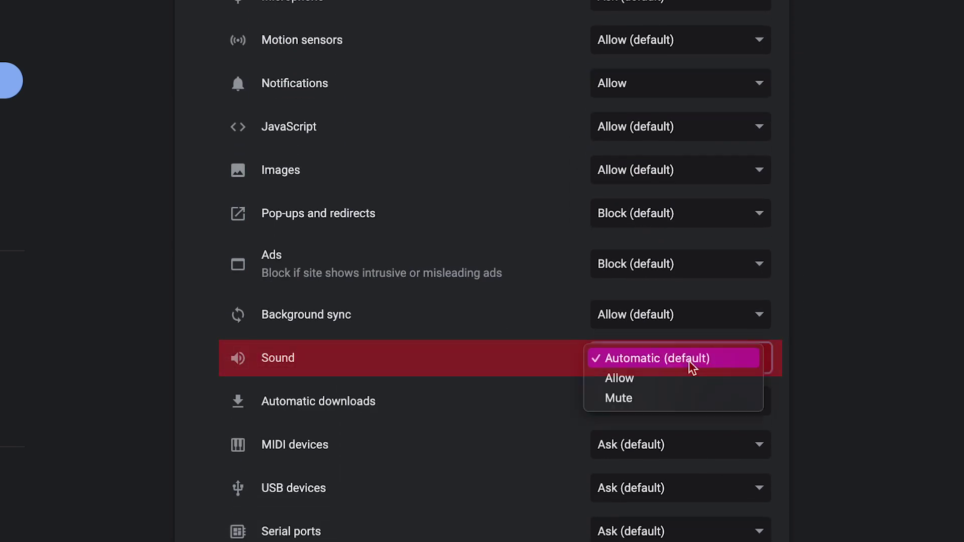
{"action": "left_click", "coordinate": [664, 381]}
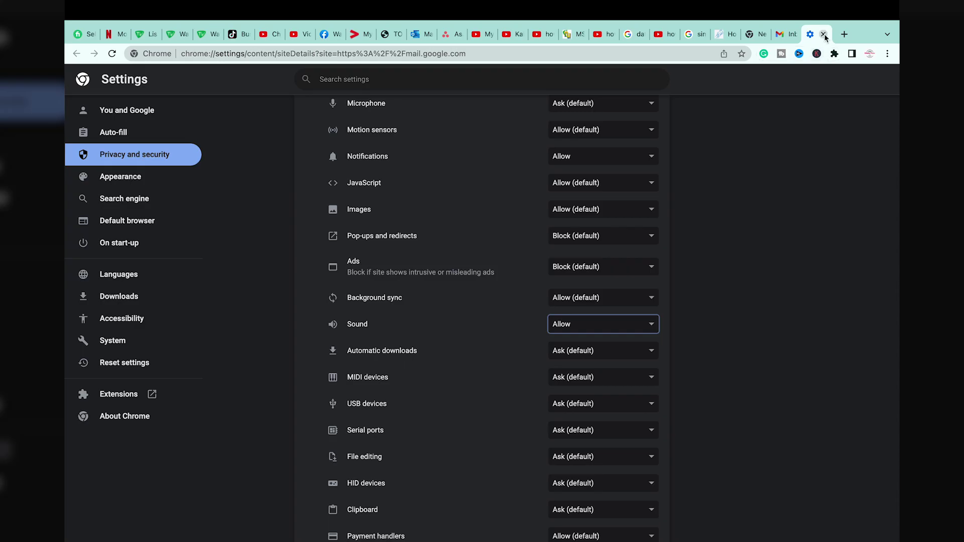
{"action": "left_click", "coordinate": [815, 34]}
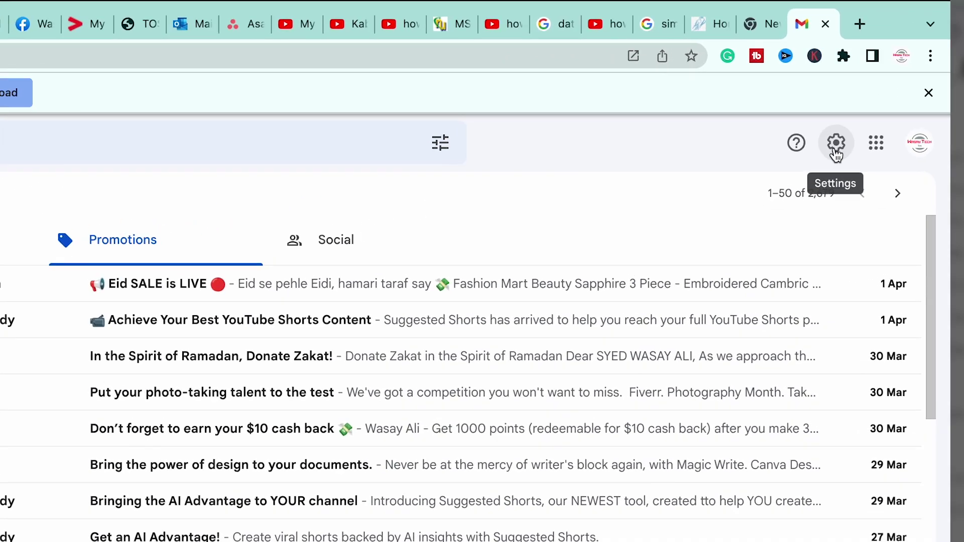
Step: Go to Gmail's full settings page, down to the Desktop notifications section
{"action": "left_click", "coordinate": [836, 145]}
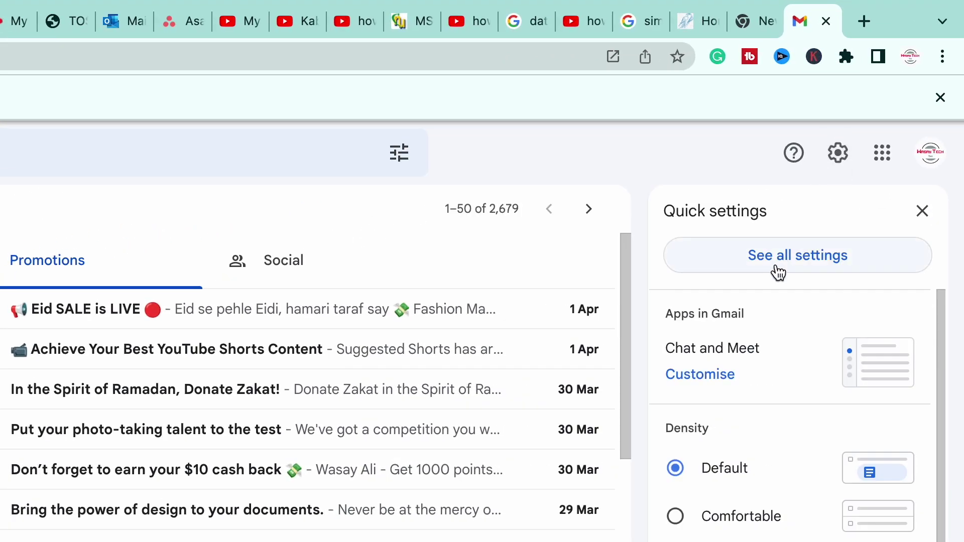
{"action": "left_click", "coordinate": [803, 270]}
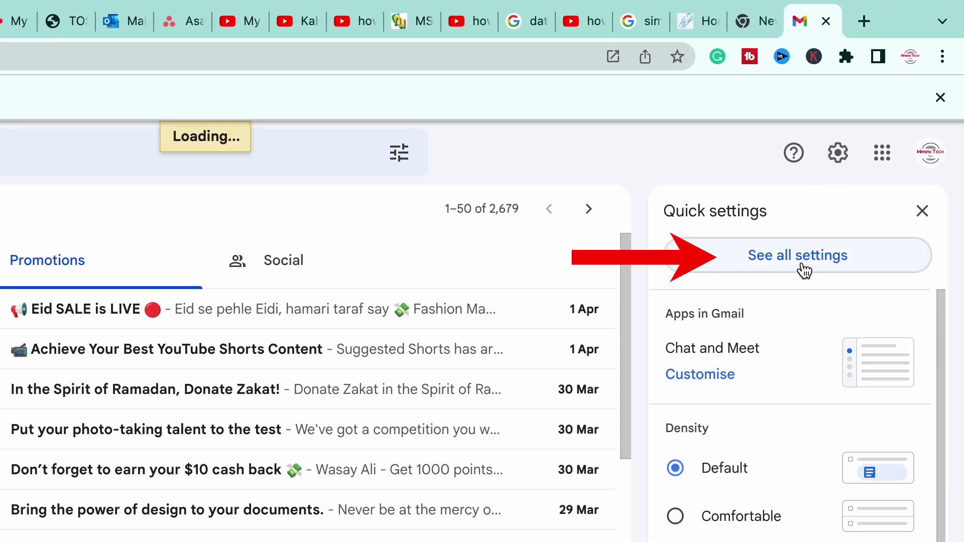
{"action": "scroll", "coordinate": [676, 236], "scroll_direction": "down", "scroll_amount": 5}
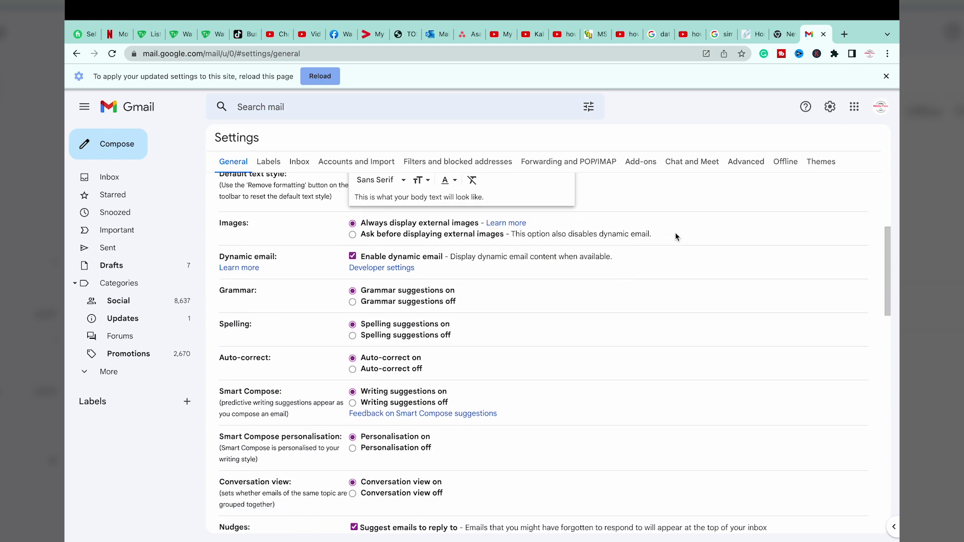
{"action": "scroll", "coordinate": [676, 236], "scroll_direction": "down", "scroll_amount": 6}
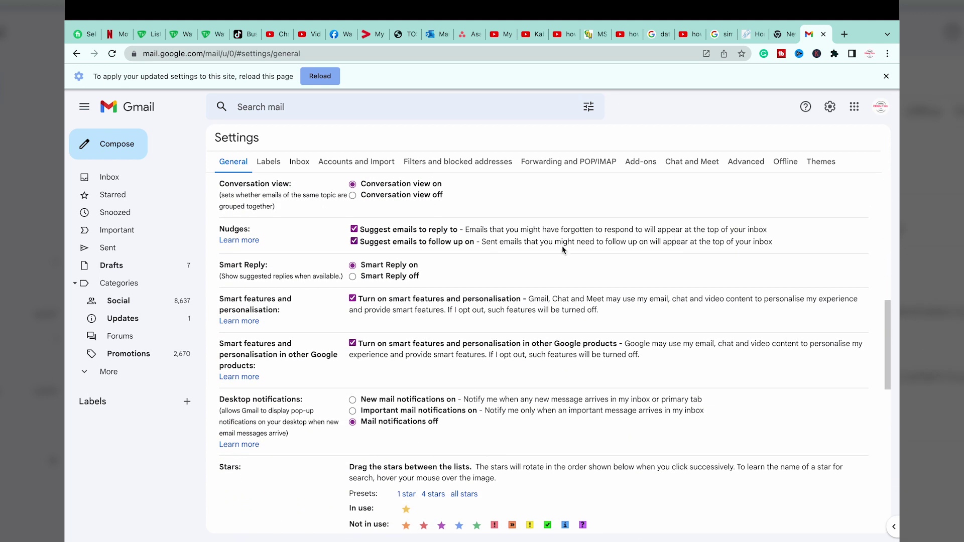
{"action": "scroll", "coordinate": [551, 247], "scroll_direction": "down", "scroll_amount": 2}
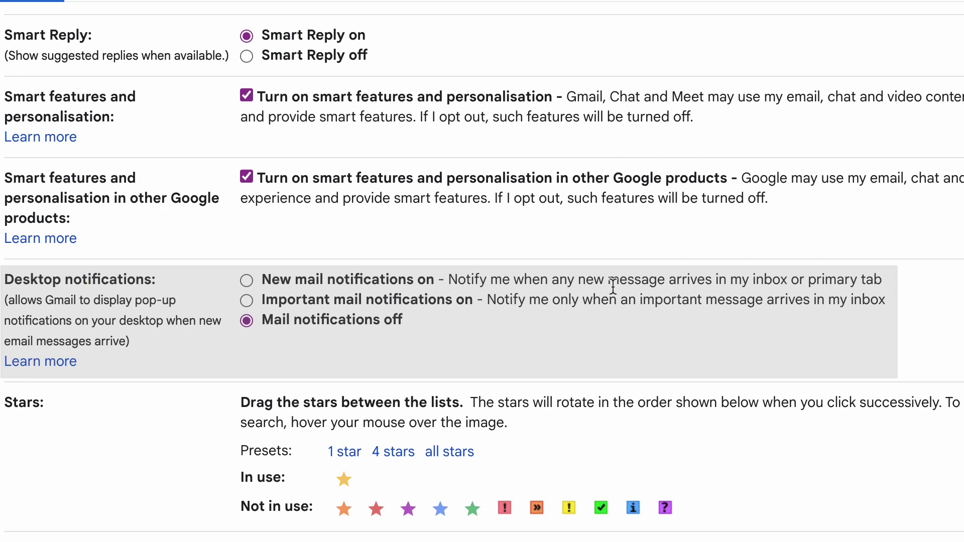
Step: Choose 'New mail notifications on' for desktop notifications and save changes
{"action": "left_click", "coordinate": [247, 281]}
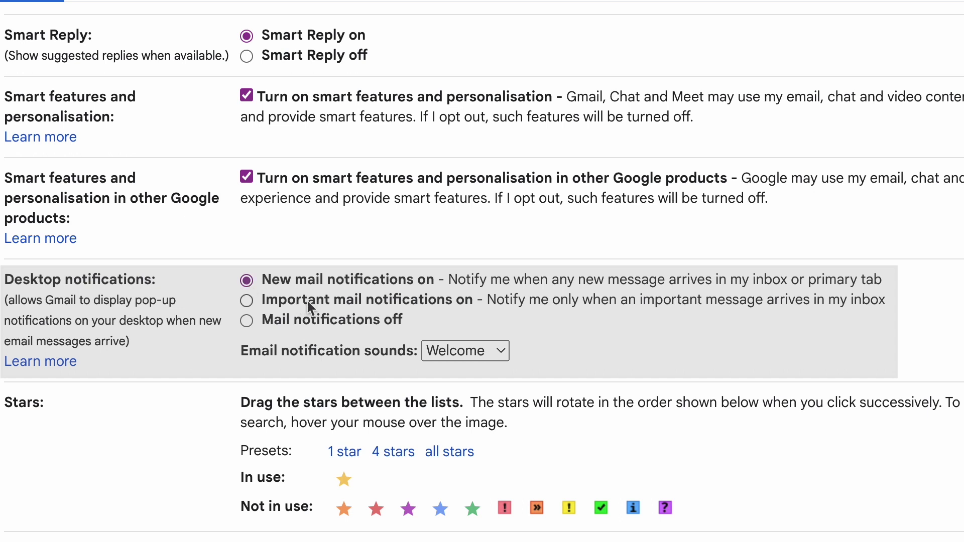
{"action": "left_click", "coordinate": [287, 301]}
{"action": "left_click", "coordinate": [272, 281]}
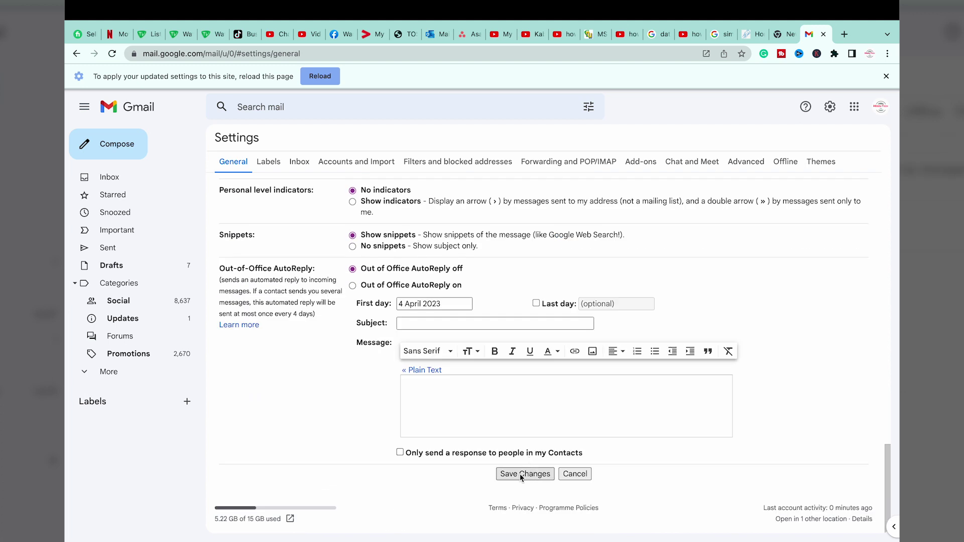
{"action": "left_click", "coordinate": [519, 474]}
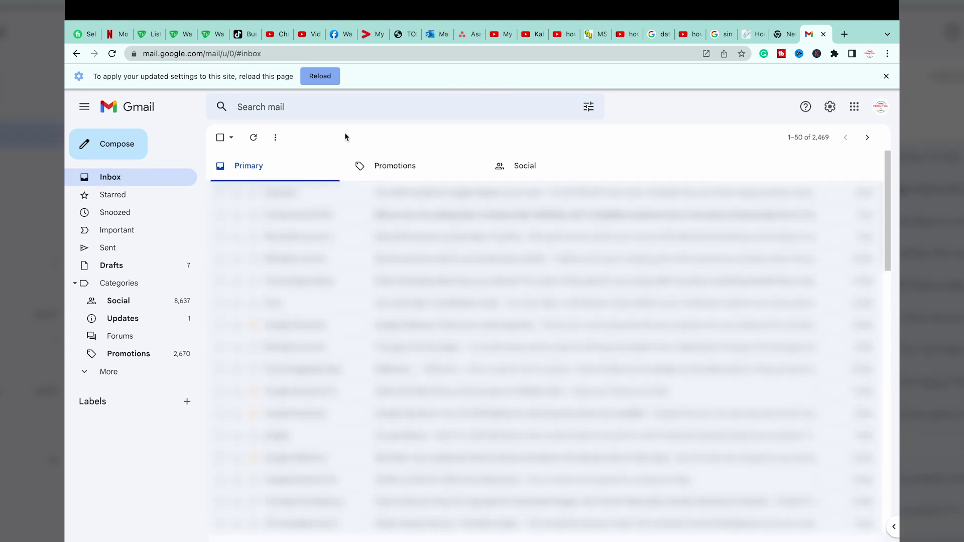
Step: Reload the Gmail tab, then reload the Gmail app from the Dock and minimise its window
{"action": "left_click", "coordinate": [321, 77]}
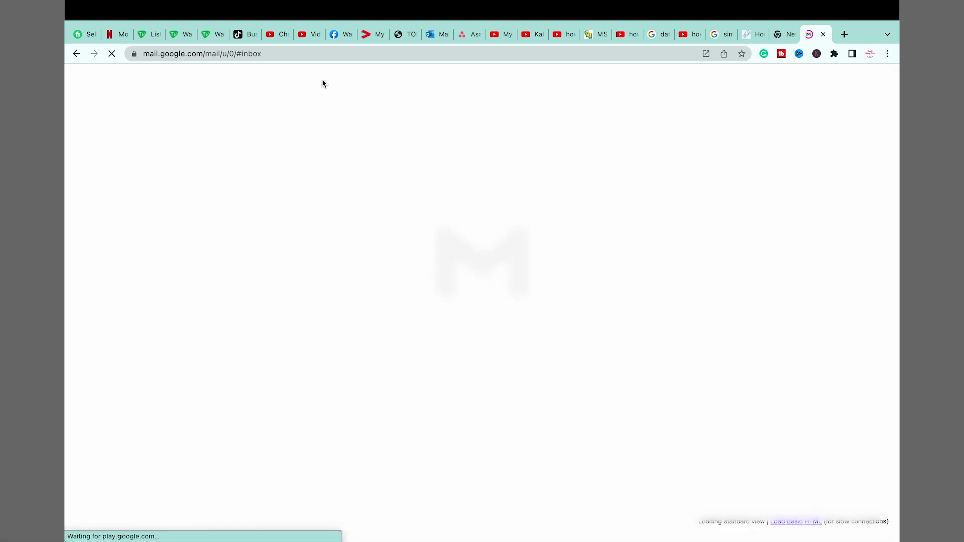
{"action": "left_click", "coordinate": [388, 141]}
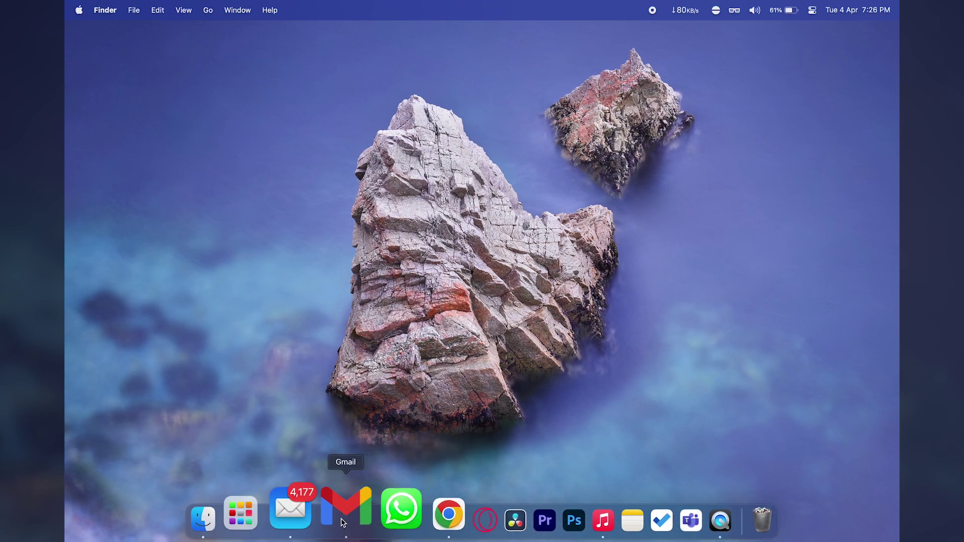
{"action": "left_click", "coordinate": [341, 522]}
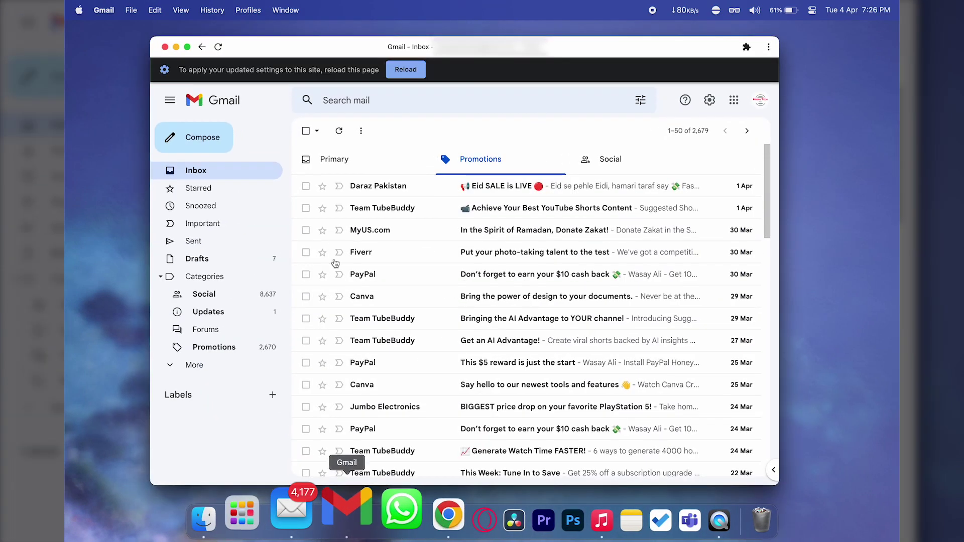
{"action": "left_click", "coordinate": [405, 69]}
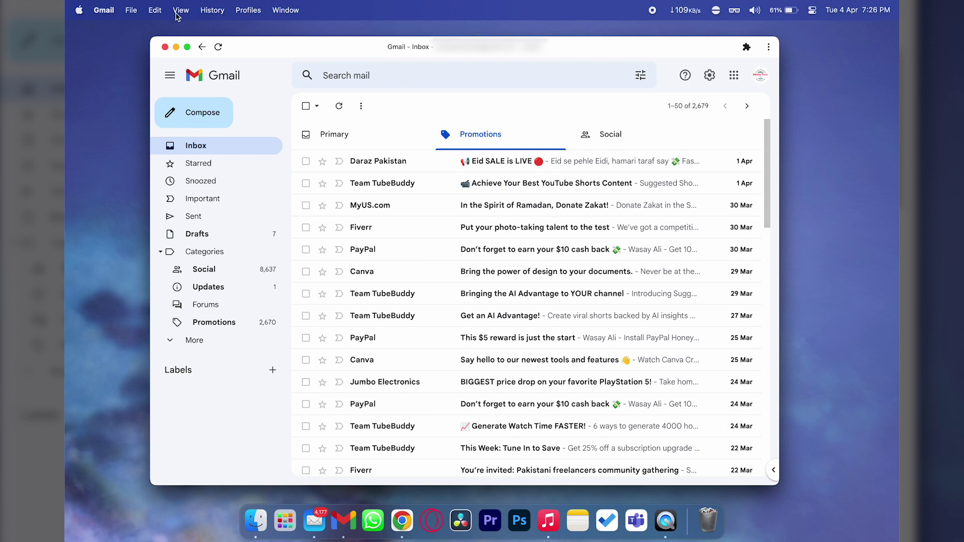
{"action": "left_click", "coordinate": [176, 47]}
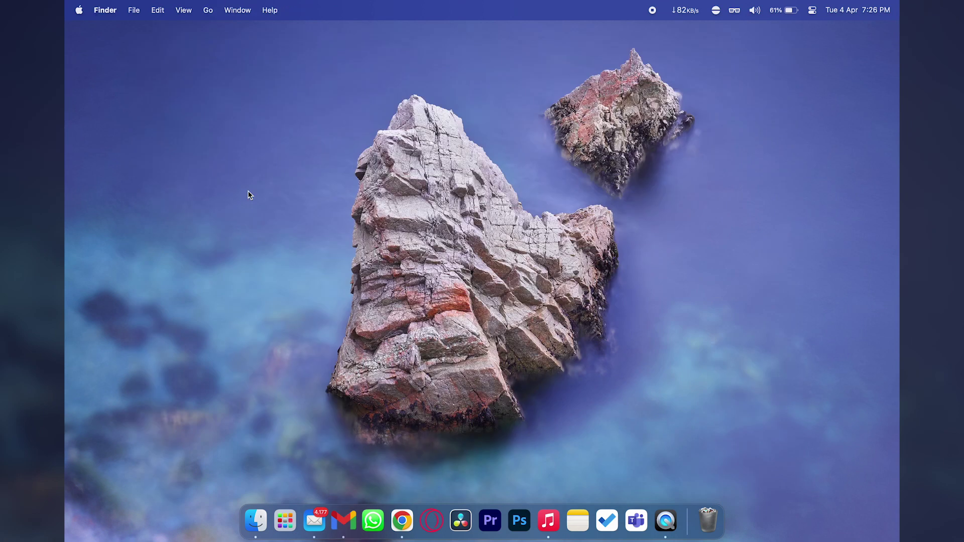
Step: Open Notifications settings through Alfred ('noti') and allow notifications for Google Chrome
{"action": "key", "text": "alt+space"}
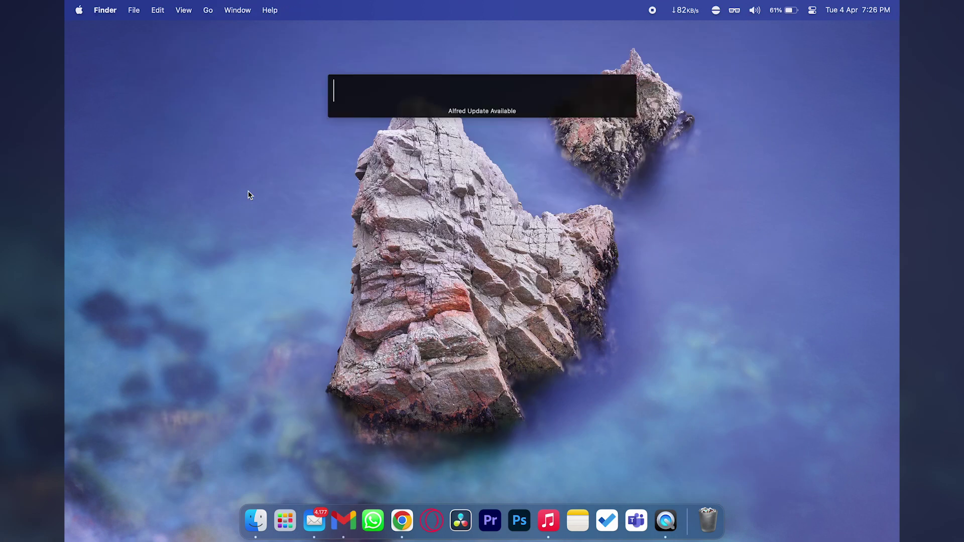
{"action": "type", "text": "noti"}
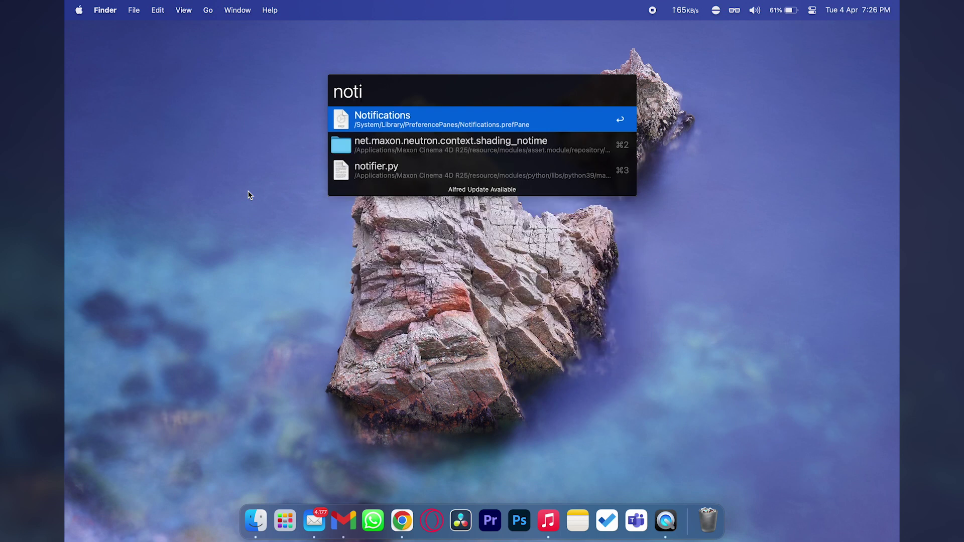
{"action": "key", "text": "Return"}
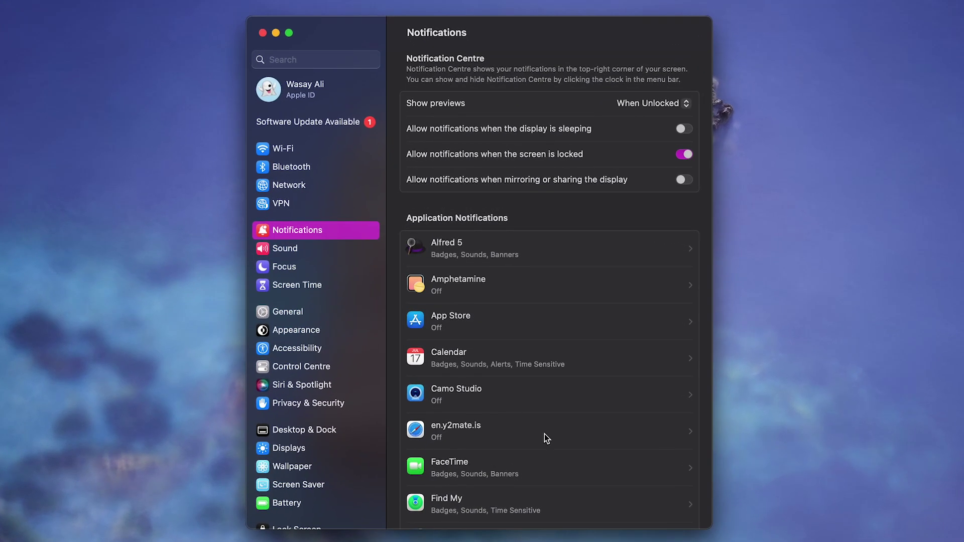
{"action": "scroll", "coordinate": [544, 434], "scroll_direction": "down", "scroll_amount": 3}
{"action": "scroll", "coordinate": [517, 321], "scroll_direction": "down", "scroll_amount": 15}
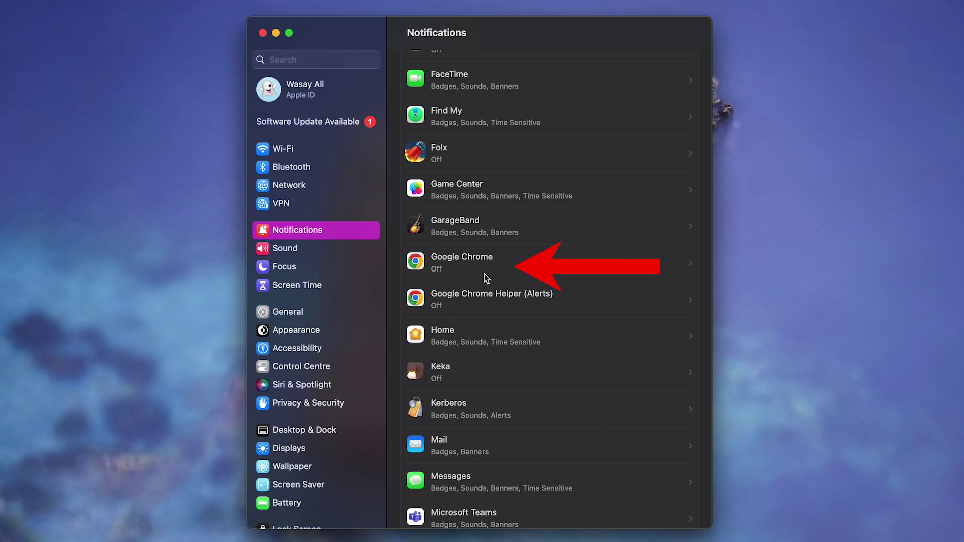
{"action": "left_click", "coordinate": [487, 269]}
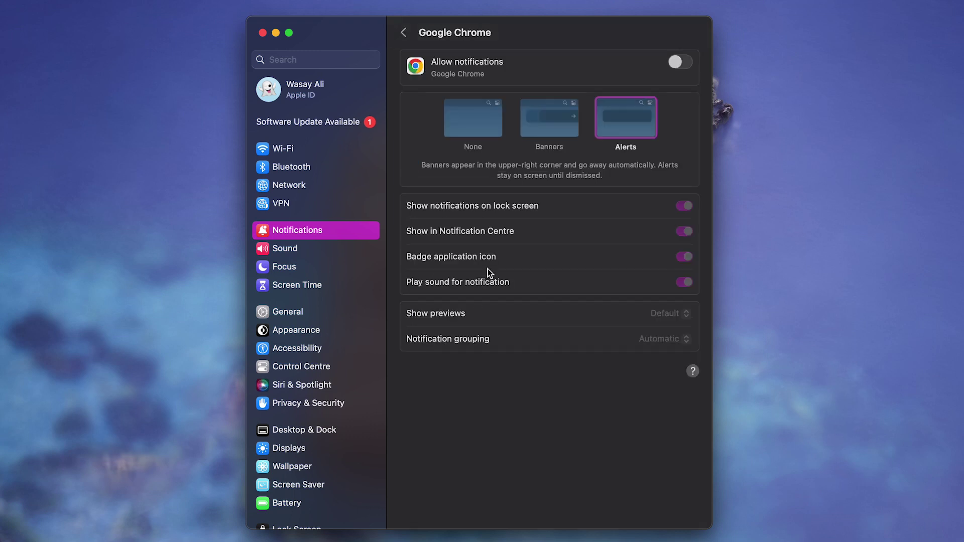
{"action": "left_click", "coordinate": [682, 63]}
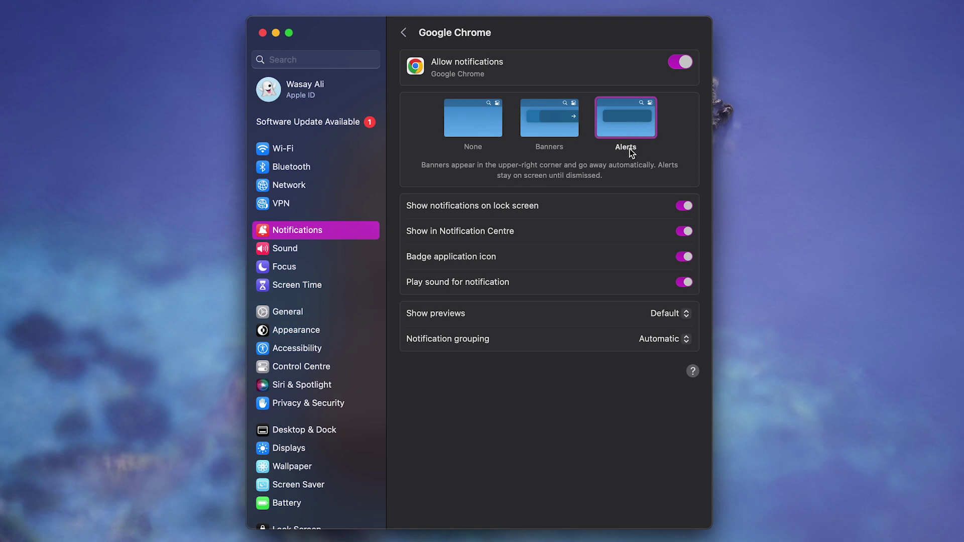
Step: Allow notifications for Google Chrome Helper (Alerts) as well
{"action": "left_click", "coordinate": [401, 36]}
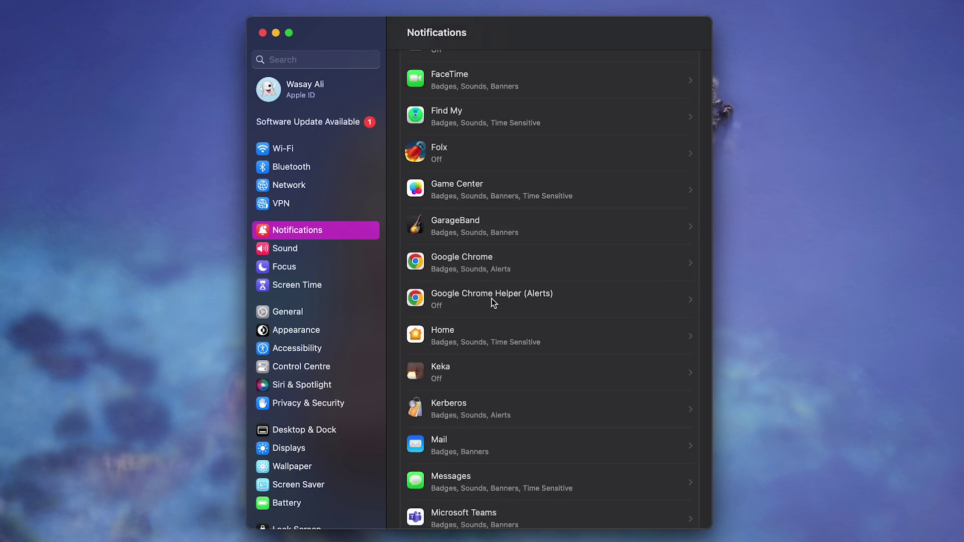
{"action": "left_click", "coordinate": [519, 300]}
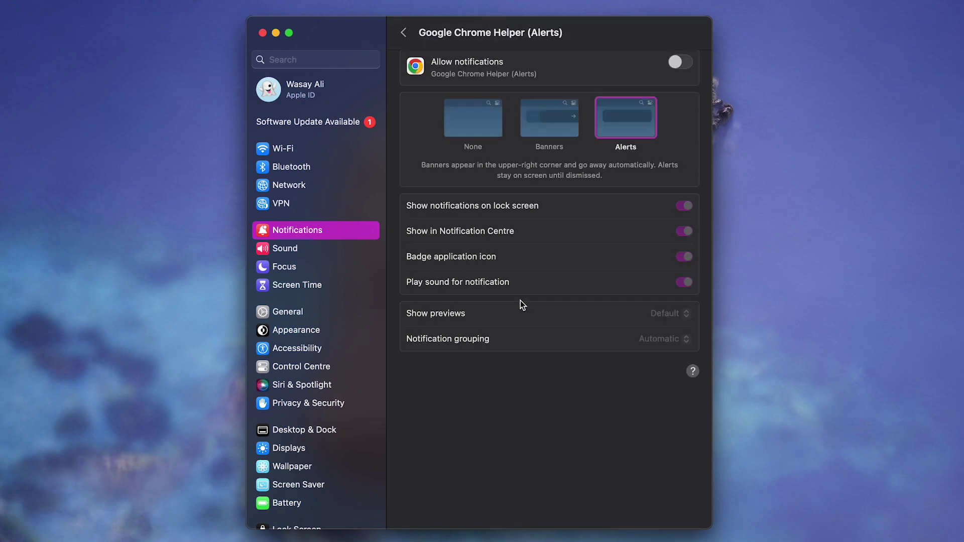
{"action": "left_click", "coordinate": [681, 64]}
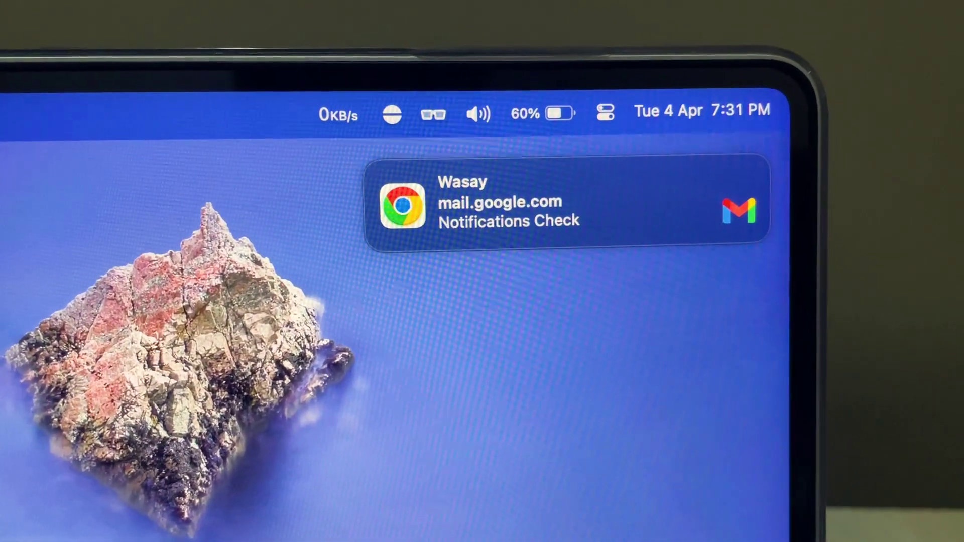
Step: Check the 'Notifications Check' Gmail alert from mail.google.com and show its options
{"action": "mouse_move", "coordinate": [450, 253]}
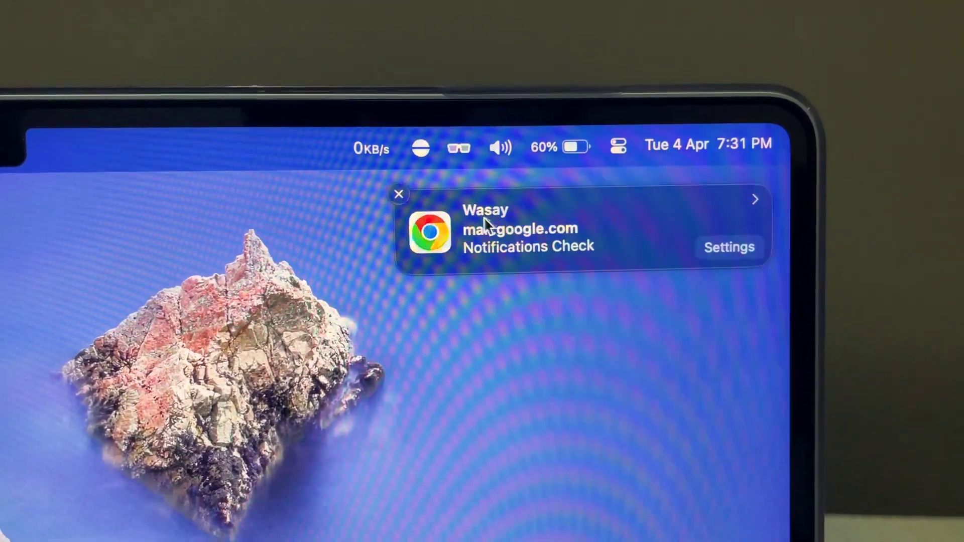